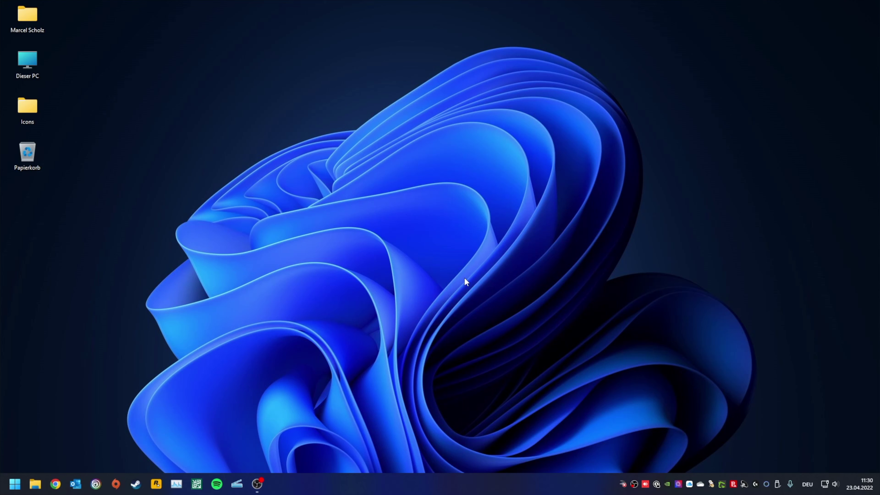
- Open the Control Panel's Programs and Features page and bring up the dialog for turning Windows features on or off
{"action": "left_click", "coordinate": [15, 483]}
{"action": "type", "text": "syst"}
{"action": "left_click", "coordinate": [51, 229]}
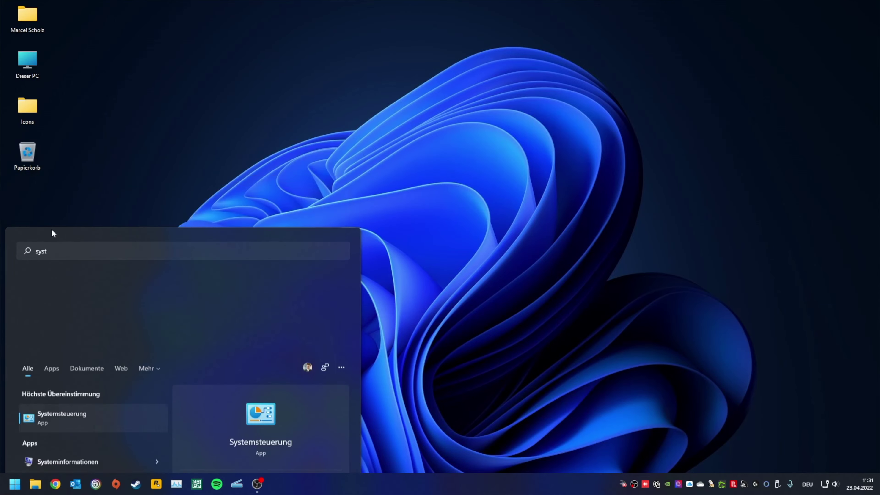
{"action": "double_click", "coordinate": [391, 107]}
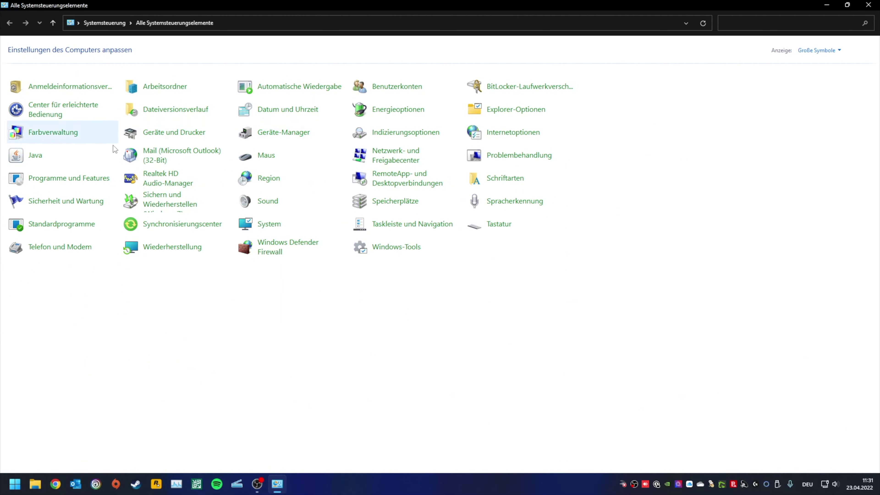
{"action": "left_click", "coordinate": [55, 178]}
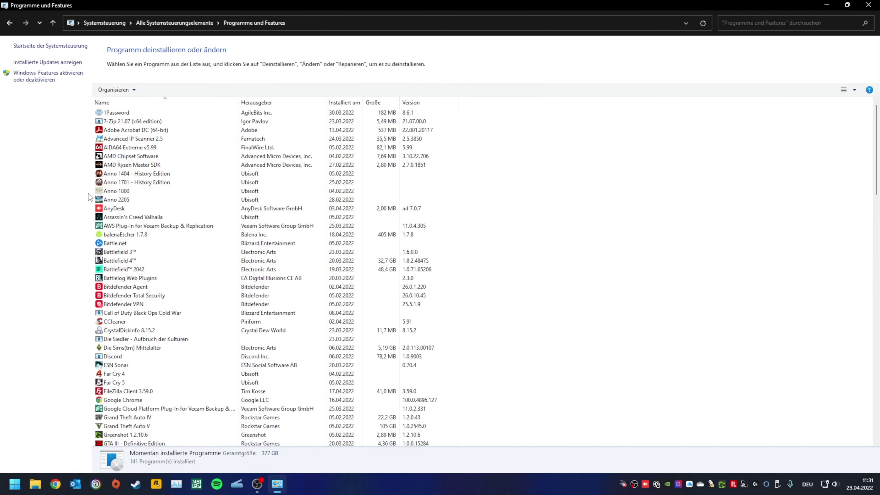
{"action": "left_click", "coordinate": [49, 80]}
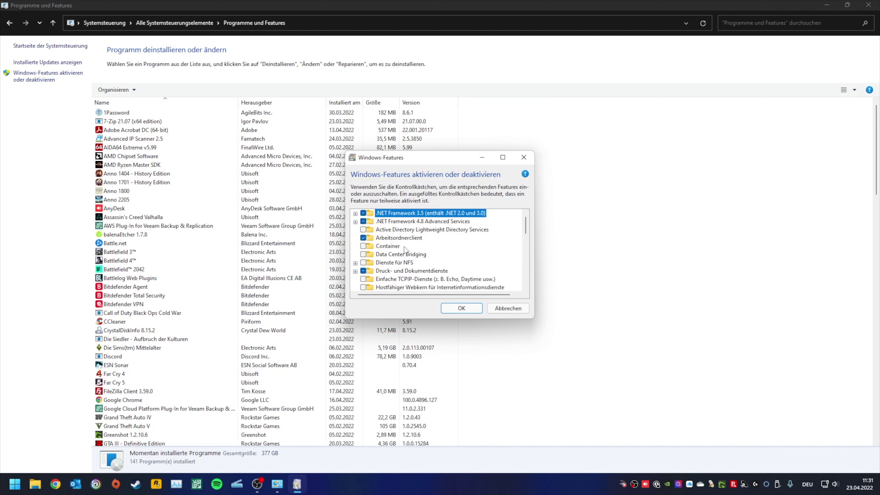
- Enable the Hyper-V Windows feature, including the Hyper-V platform and management tools, and confirm the installation
{"action": "scroll", "coordinate": [404, 249], "scroll_direction": "down", "scroll_amount": 2}
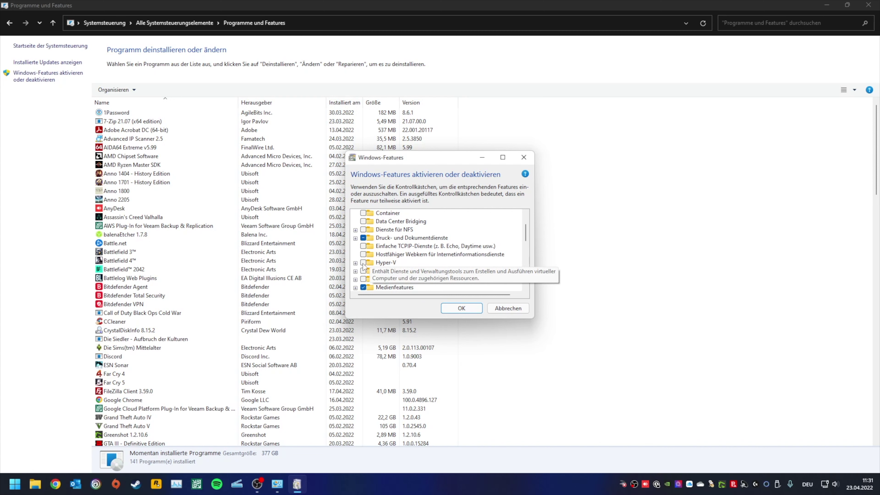
{"action": "left_click", "coordinate": [363, 263]}
{"action": "left_click", "coordinate": [356, 263]}
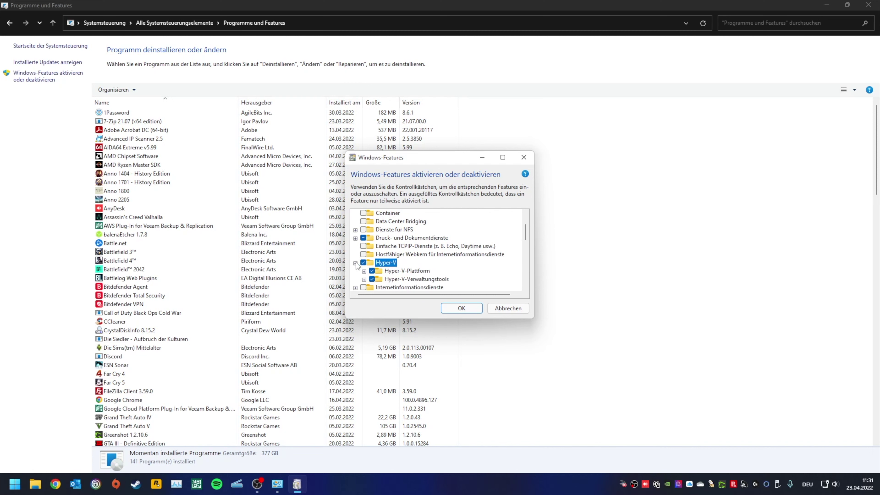
{"action": "scroll", "coordinate": [377, 267], "scroll_direction": "down", "scroll_amount": 1}
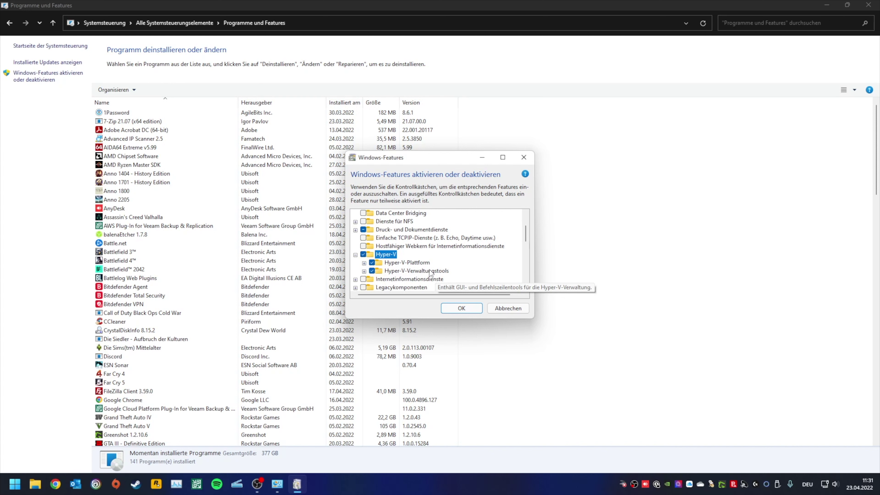
{"action": "left_click", "coordinate": [462, 309]}
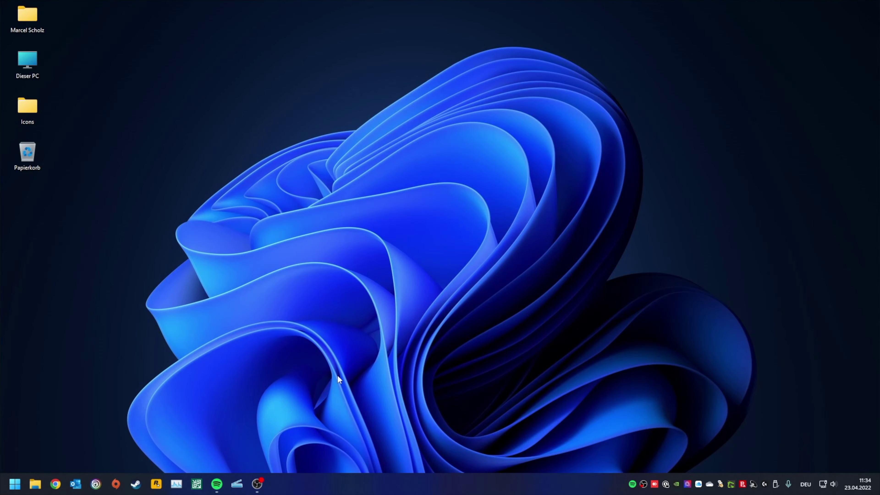
- Open Hyper-V Manager in a maximized window and select the local computer as the server to manage
{"action": "left_click", "coordinate": [12, 488]}
{"action": "type", "text": "hyper"}
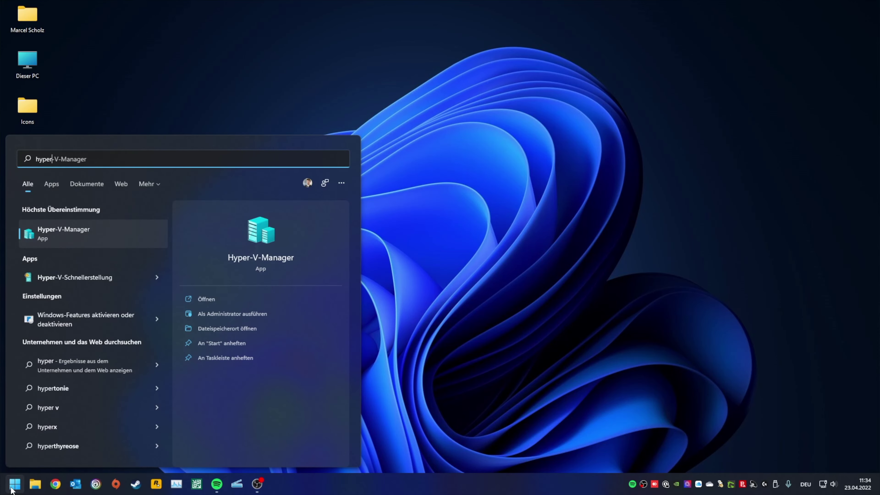
{"action": "left_click", "coordinate": [61, 231]}
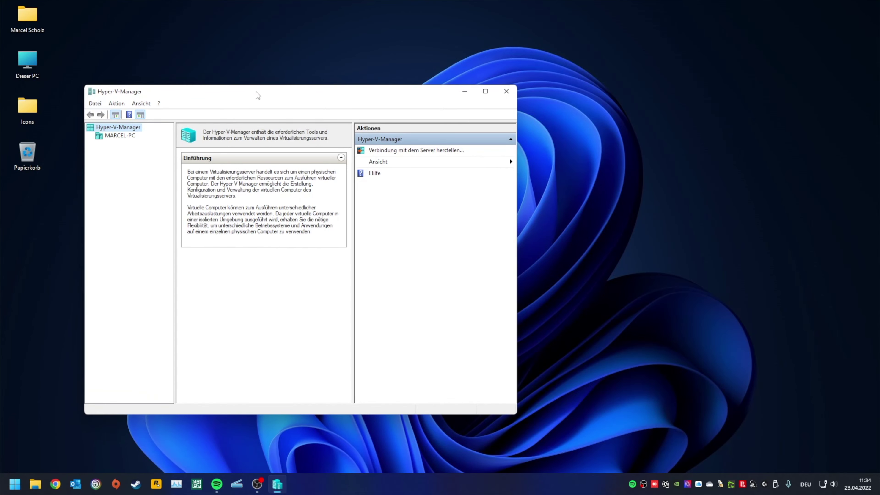
{"action": "double_click", "coordinate": [255, 91]}
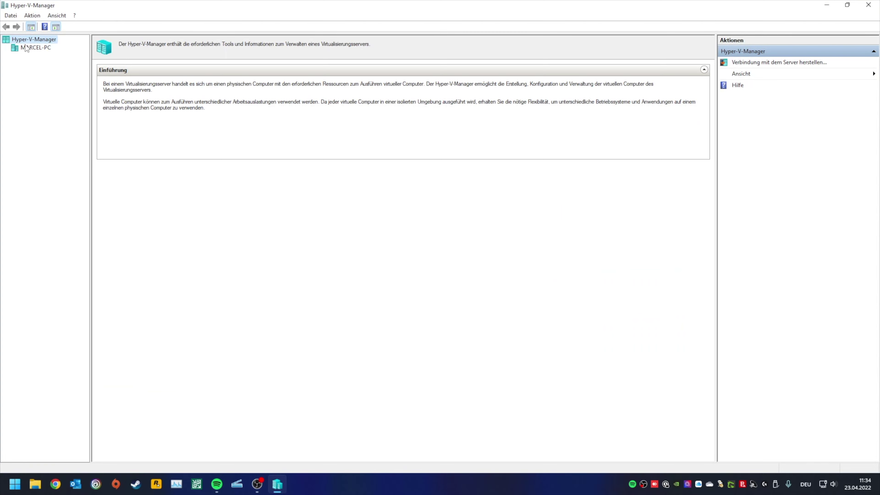
{"action": "left_click", "coordinate": [32, 48]}
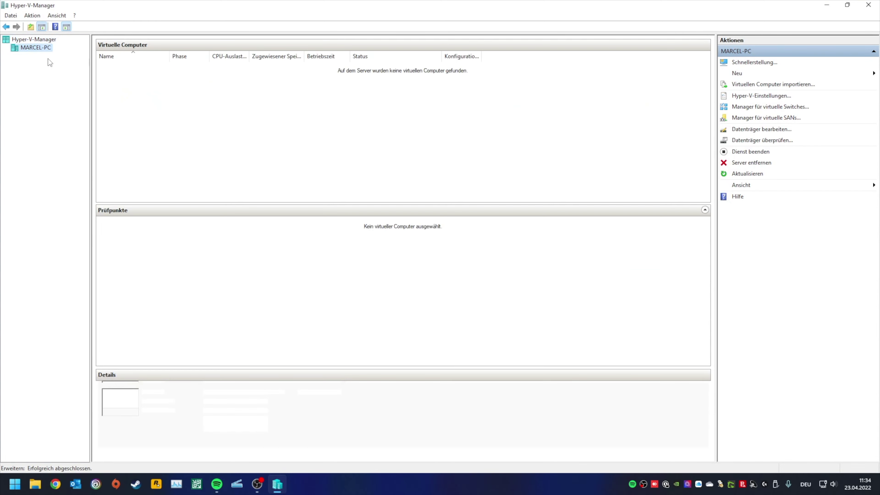
{"action": "right_click", "coordinate": [200, 101]}
{"action": "left_click", "coordinate": [448, 109]}
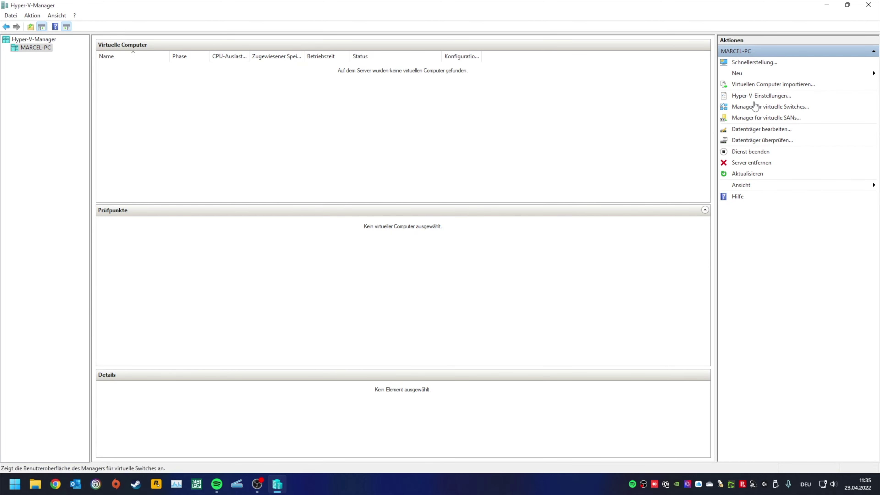
- Examine the properties of the Default Switch in the virtual switch manager and close it without changes
{"action": "left_click", "coordinate": [761, 110]}
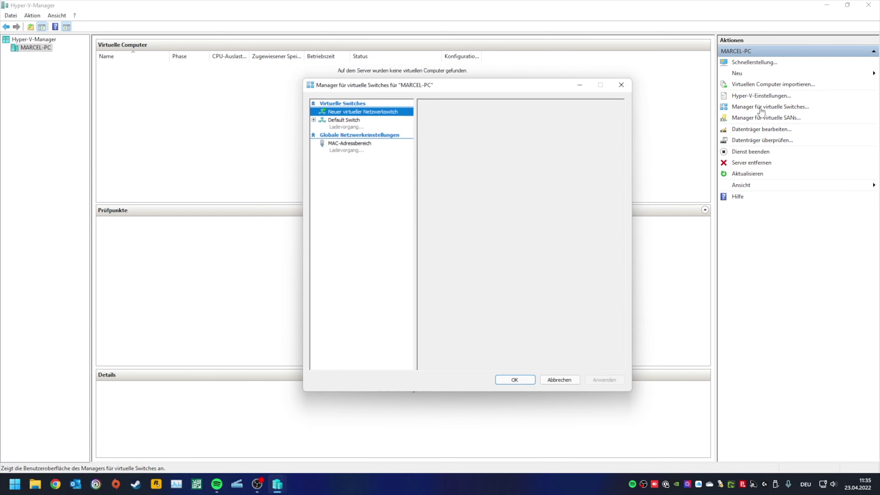
{"action": "left_click", "coordinate": [355, 126]}
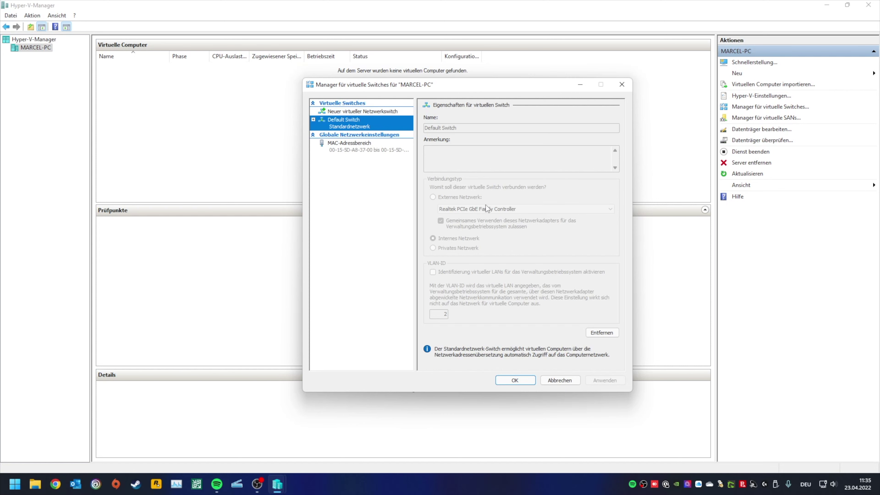
{"action": "left_click", "coordinate": [560, 380]}
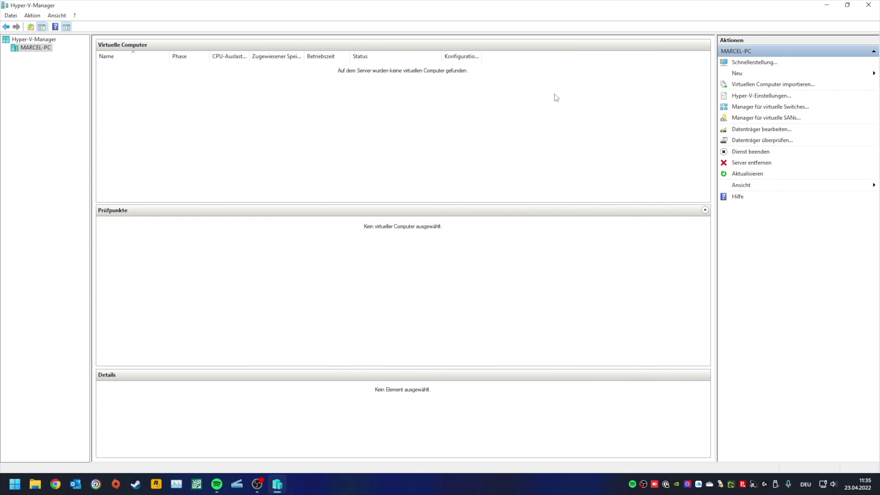
- Create a new virtual switch of the external type and name it EXTERN
{"action": "left_click", "coordinate": [756, 106]}
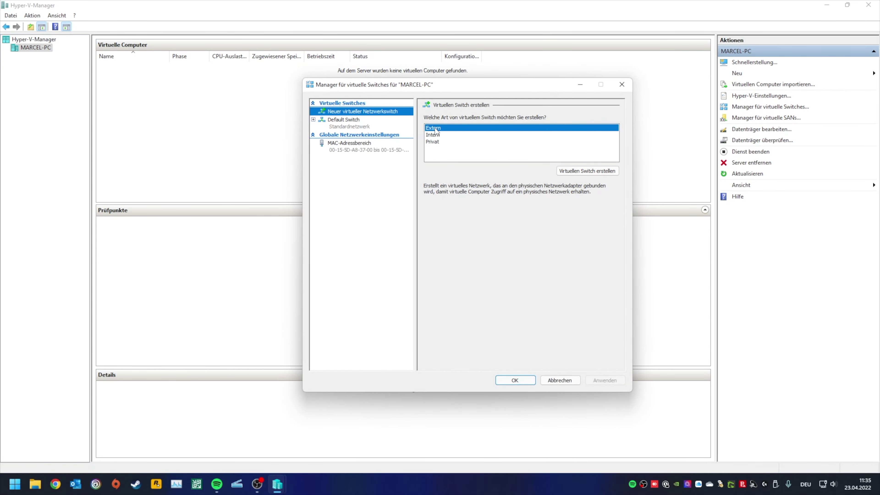
{"action": "left_click", "coordinate": [588, 171]}
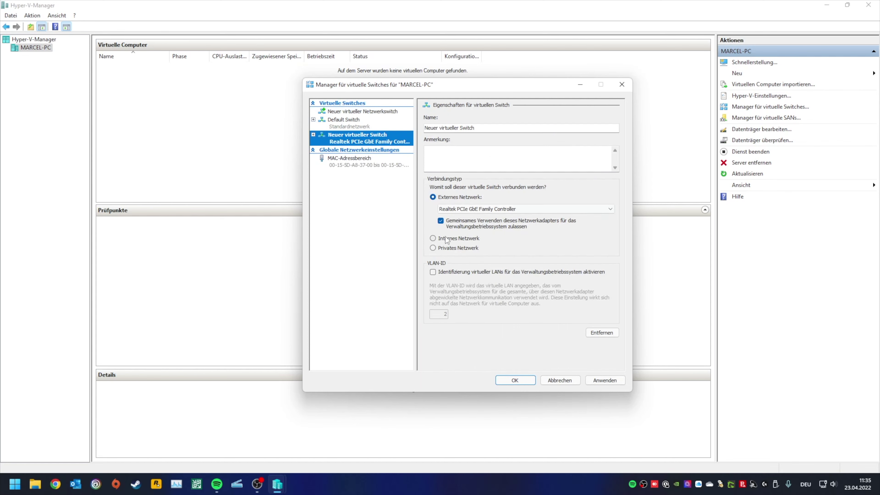
{"action": "left_click_drag", "start_coordinate": [484, 131], "coordinate": [409, 128]}
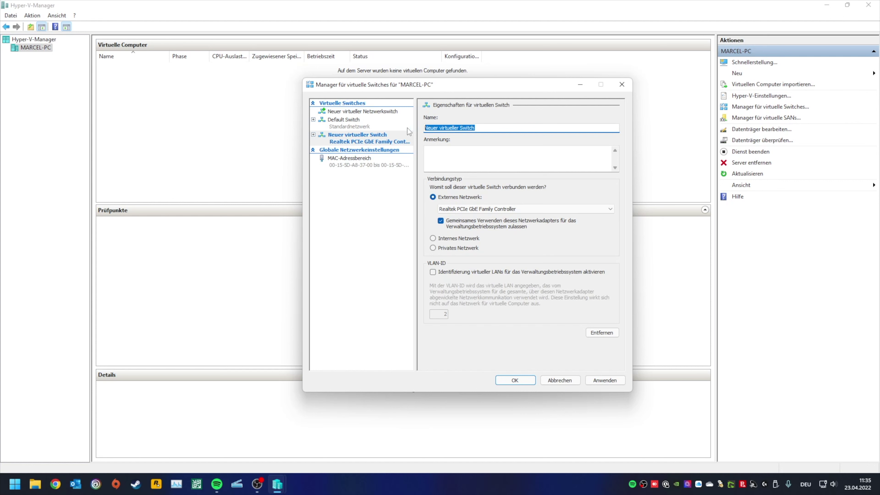
{"action": "type", "text": "EXTERN"}
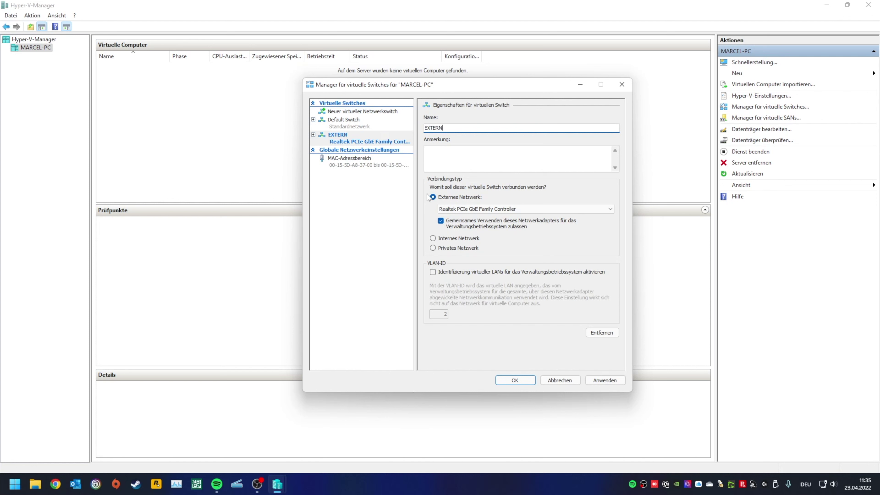
- Connect the EXTERN switch to the Realtek PCIe GbE Family Controller with VLAN identification off, and apply the network changes
{"action": "left_click", "coordinate": [496, 210]}
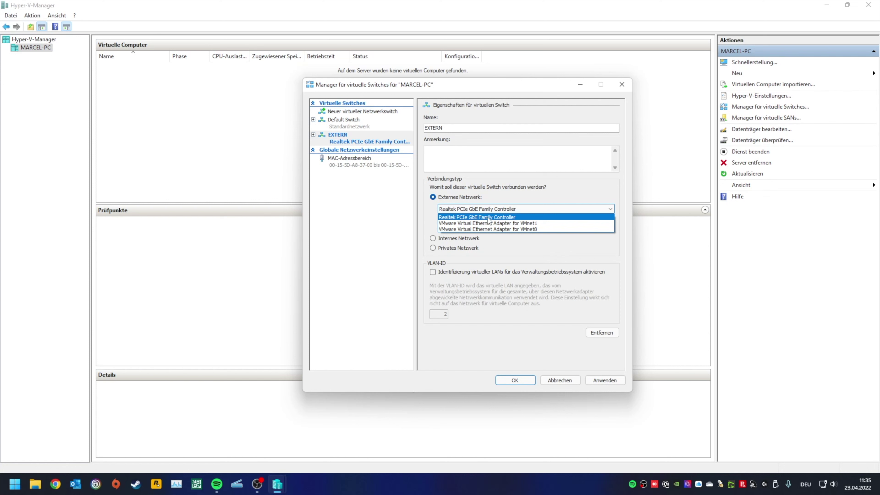
{"action": "left_click", "coordinate": [489, 217]}
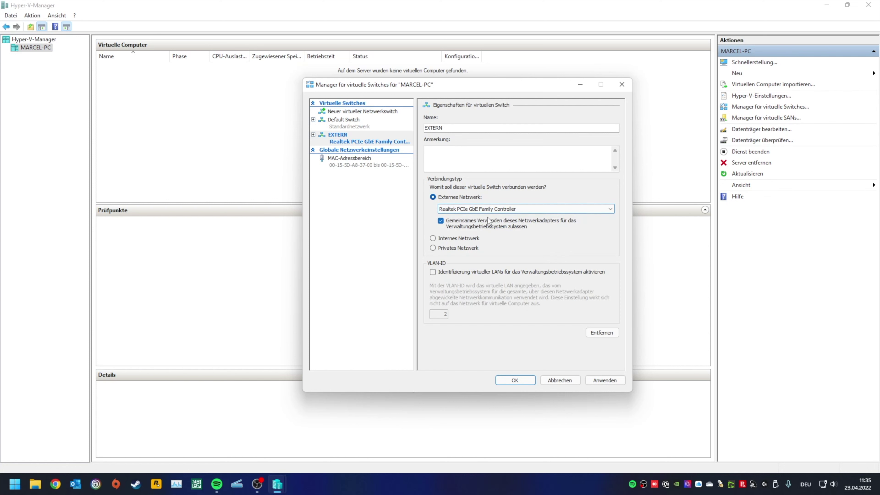
{"action": "left_click", "coordinate": [452, 274]}
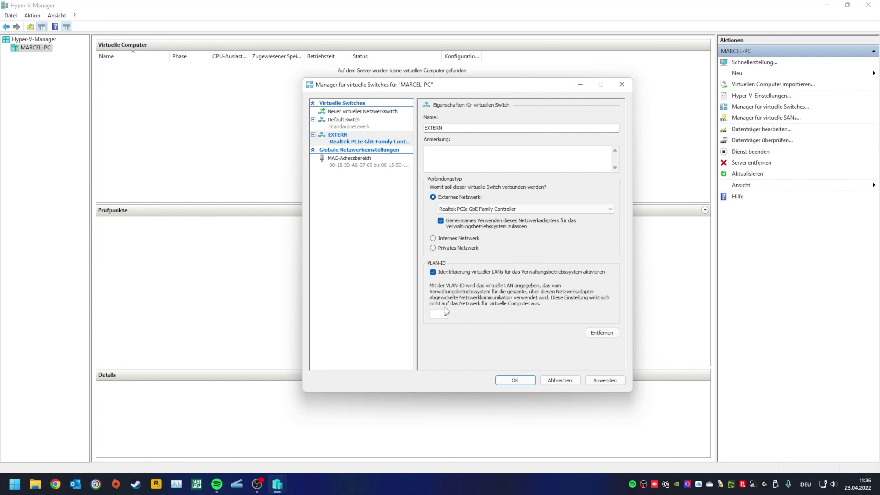
{"action": "left_click", "coordinate": [444, 273]}
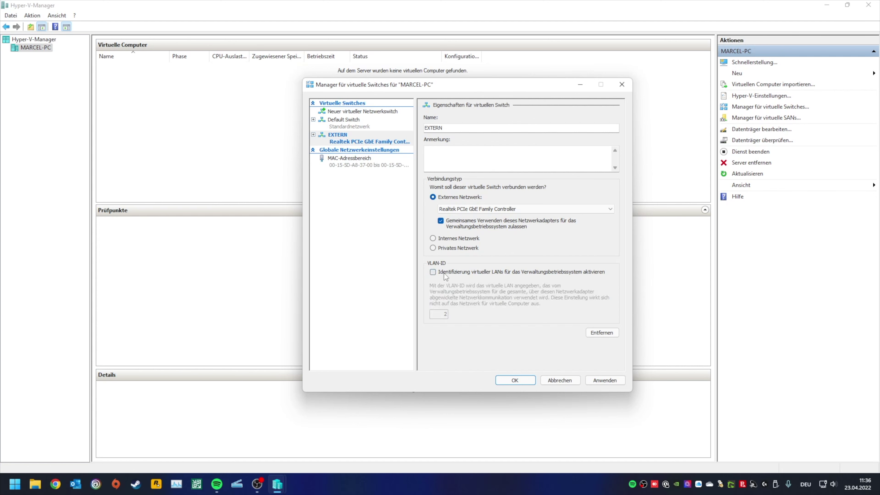
{"action": "left_click", "coordinate": [600, 380]}
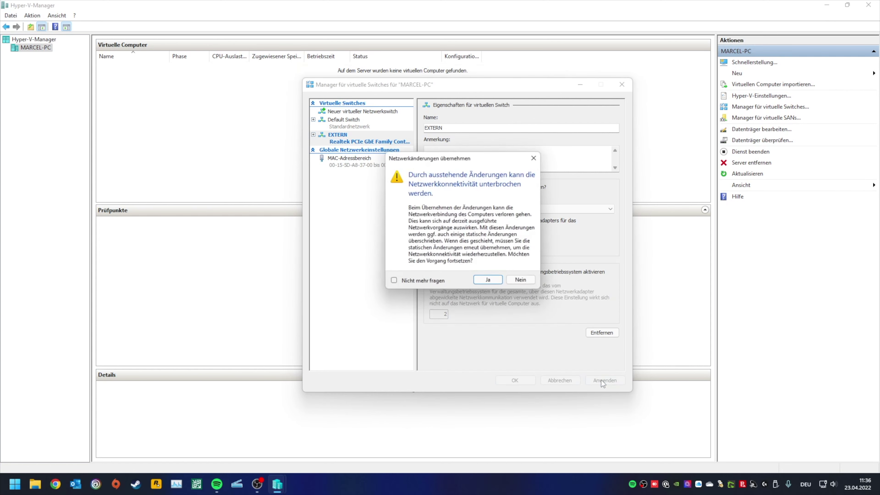
{"action": "left_click", "coordinate": [489, 282]}
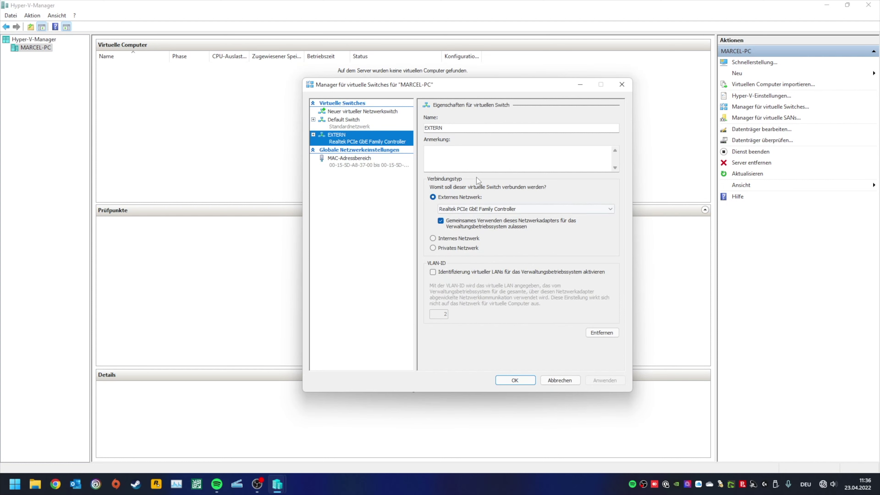
{"action": "left_click", "coordinate": [518, 380]}
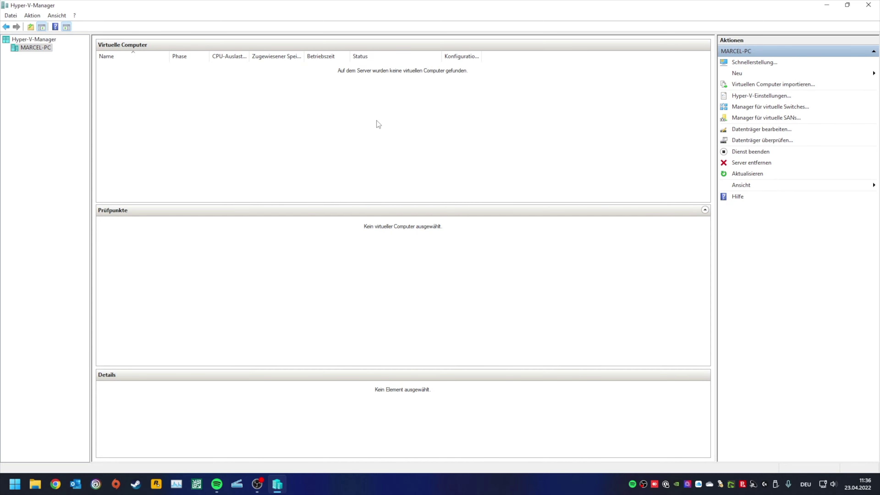
- Start the wizard for a new virtual machine on the local server
{"action": "right_click", "coordinate": [191, 97]}
{"action": "left_click", "coordinate": [485, 95]}
{"action": "left_click", "coordinate": [748, 72]}
{"action": "left_click", "coordinate": [808, 74]}
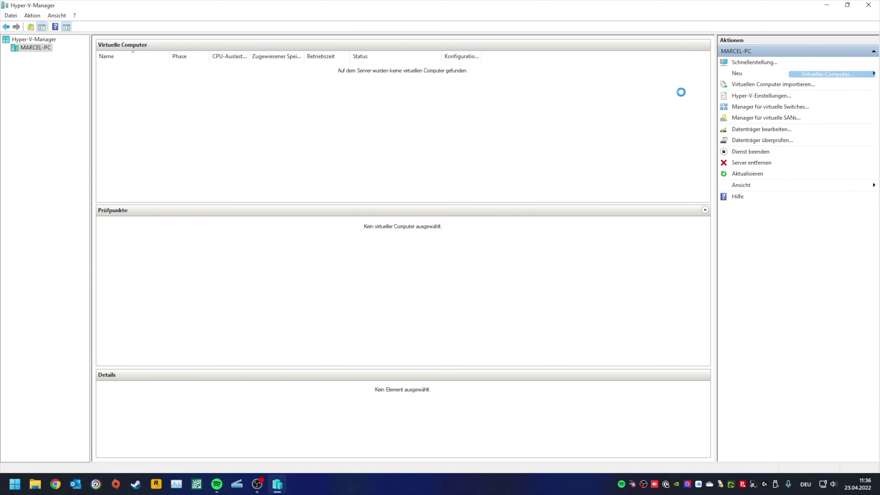